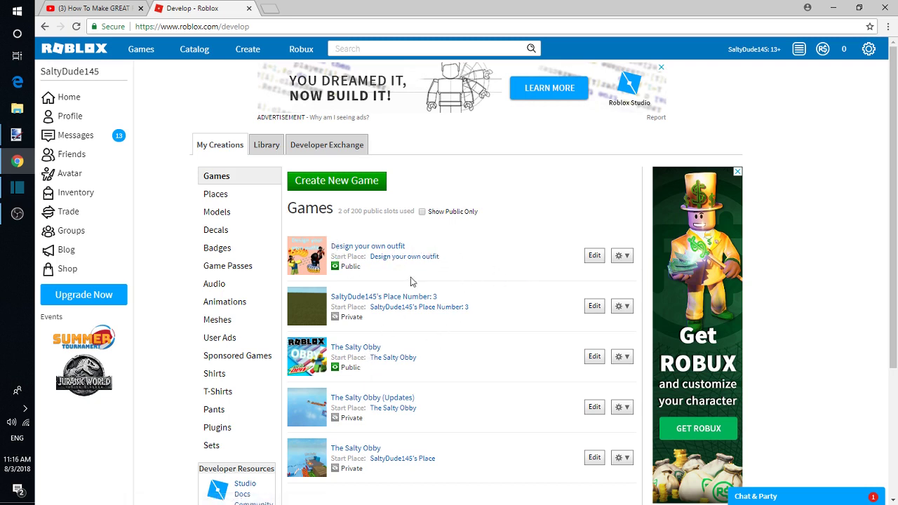
# Step: Open The Salty Obby's game page and browse its store's four passes and two gear items
pyautogui.click(378, 349)
pyautogui.click(373, 252)
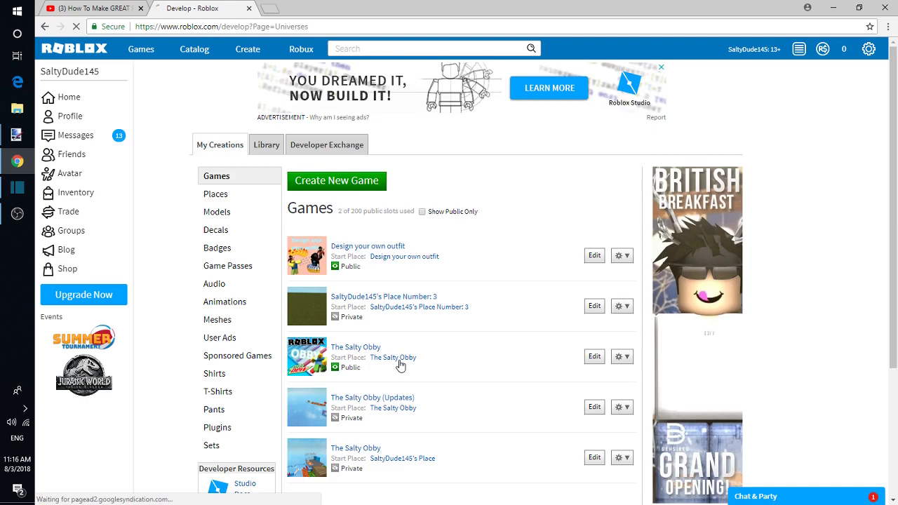
pyautogui.click(400, 365)
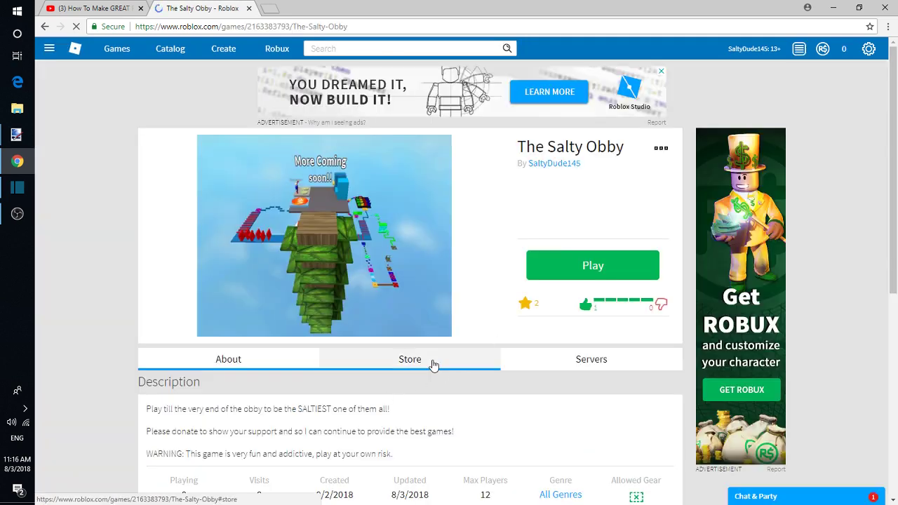
pyautogui.click(433, 365)
pyautogui.scroll(-2, 433, 384)
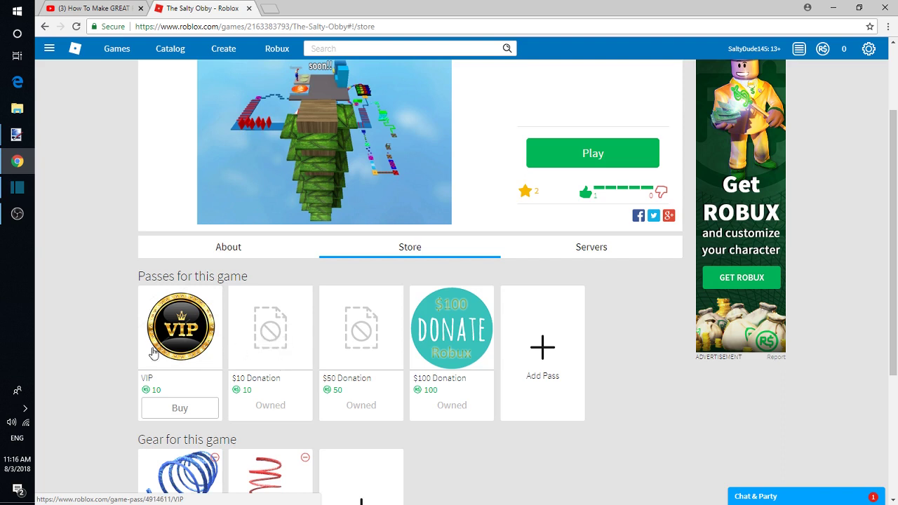
pyautogui.scroll(-1, 279, 398)
pyautogui.scroll(-2, 279, 398)
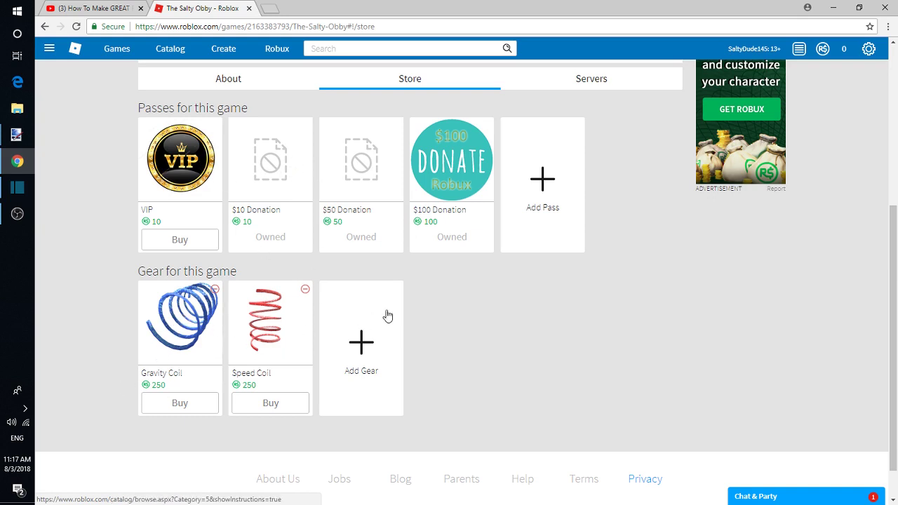
pyautogui.scroll(4, 388, 312)
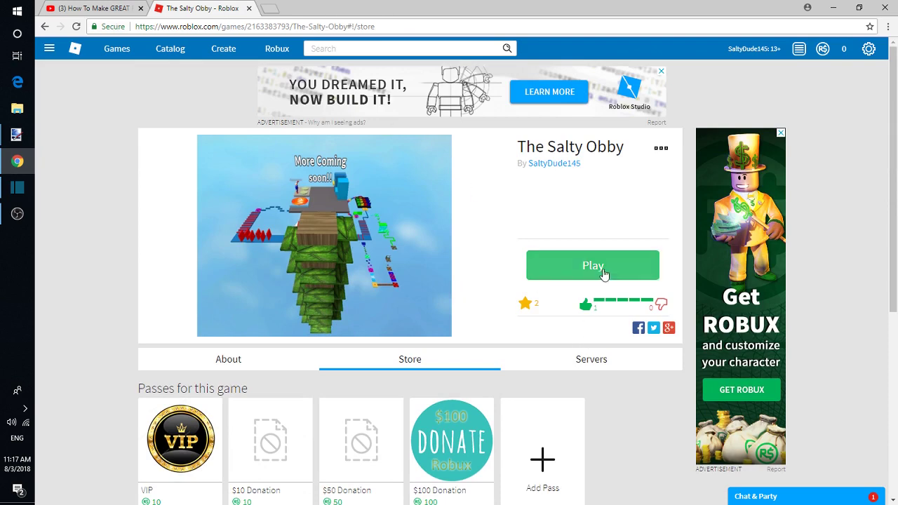
pyautogui.scroll(-2, 595, 363)
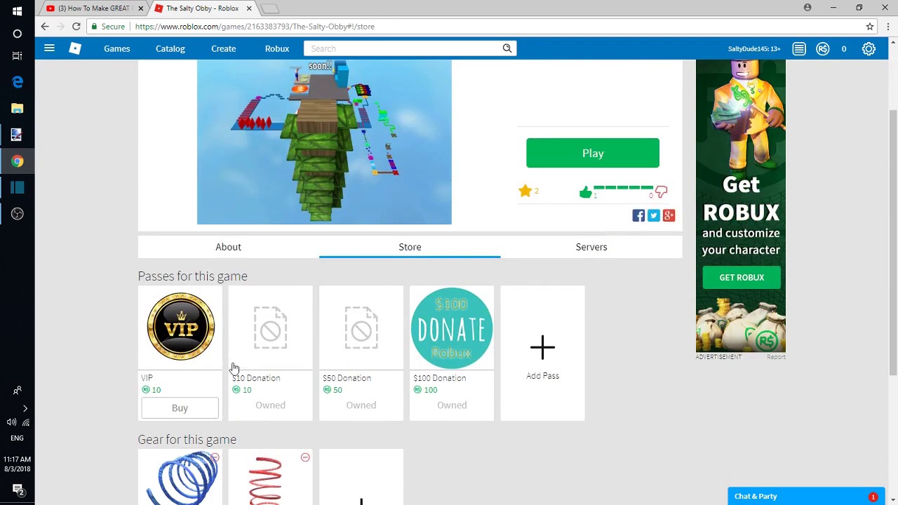
# Step: Start a new game pass and attach the emmancubes logo.jpg image
pyautogui.click(543, 349)
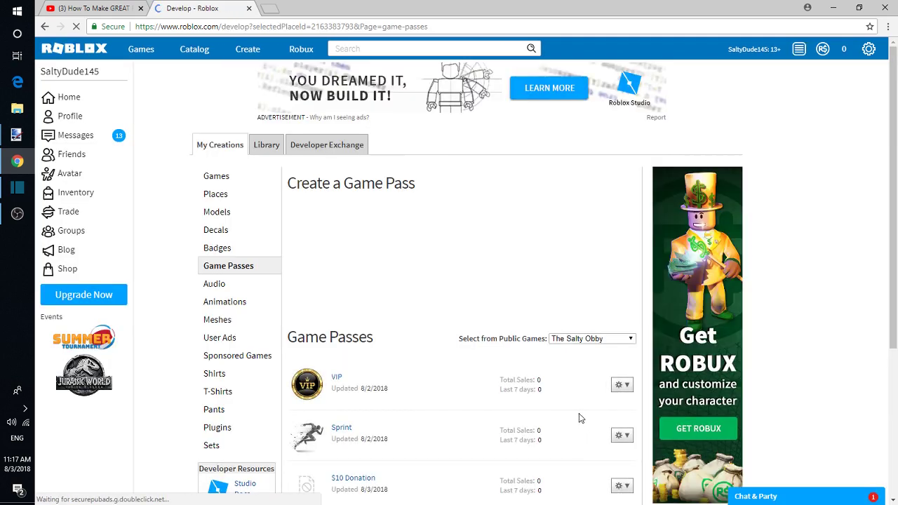
pyautogui.scroll(-1, 449, 351)
pyautogui.scroll(-1, 450, 391)
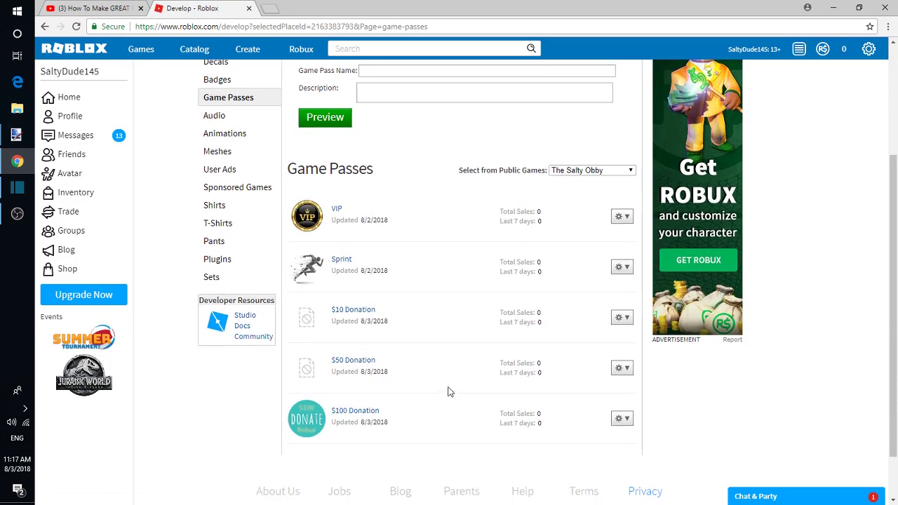
pyautogui.scroll(3, 395, 295)
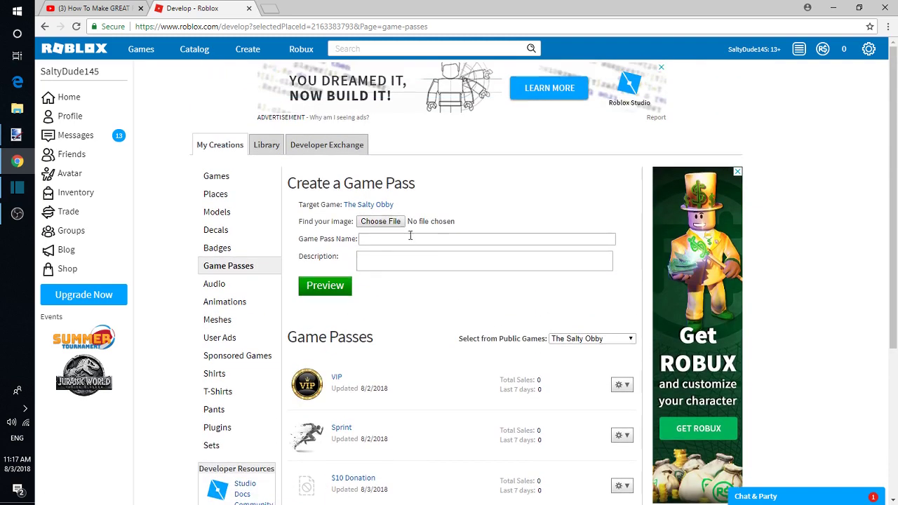
pyautogui.click(393, 222)
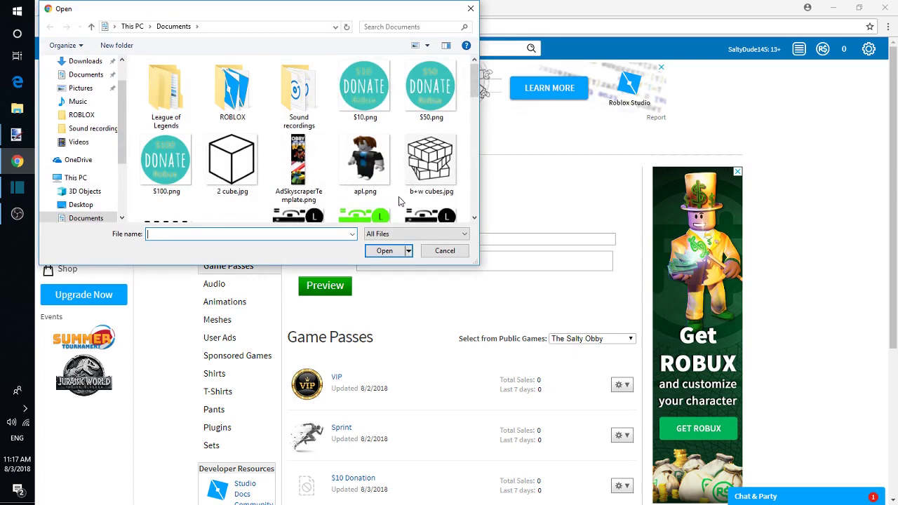
pyautogui.scroll(-3, 398, 202)
pyautogui.scroll(2, 399, 200)
pyautogui.scroll(-3, 403, 199)
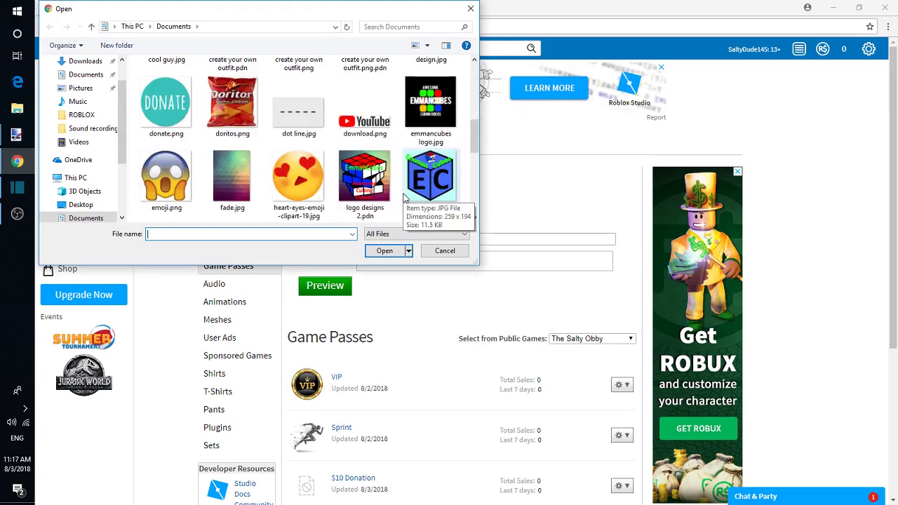
pyautogui.click(430, 106)
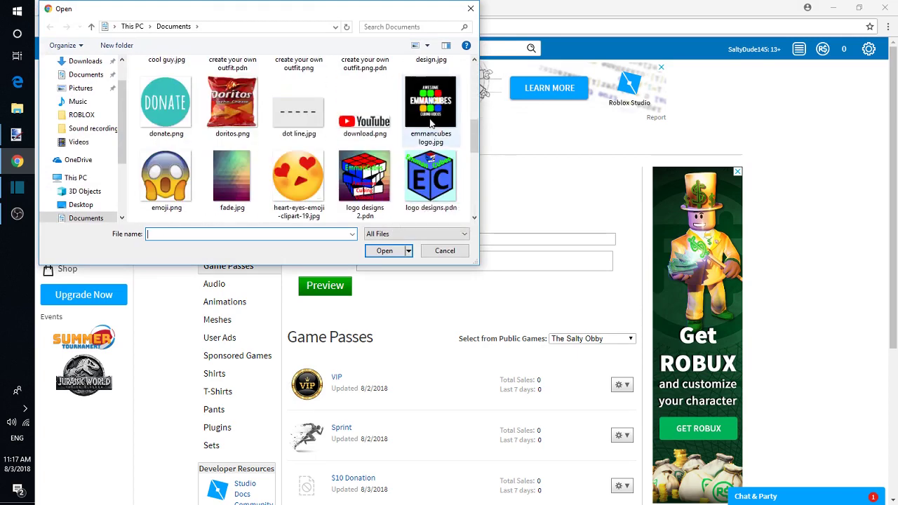
pyautogui.click(385, 251)
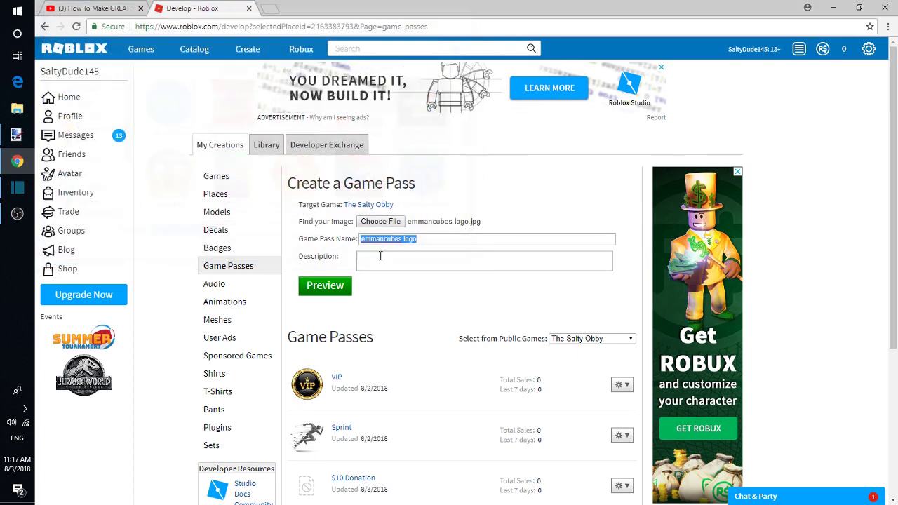
# Step: Name and describe the pass EmmanCubes and preview it
pyautogui.click(434, 243)
pyautogui.moveTo(434, 243); pyautogui.dragTo(342, 245)
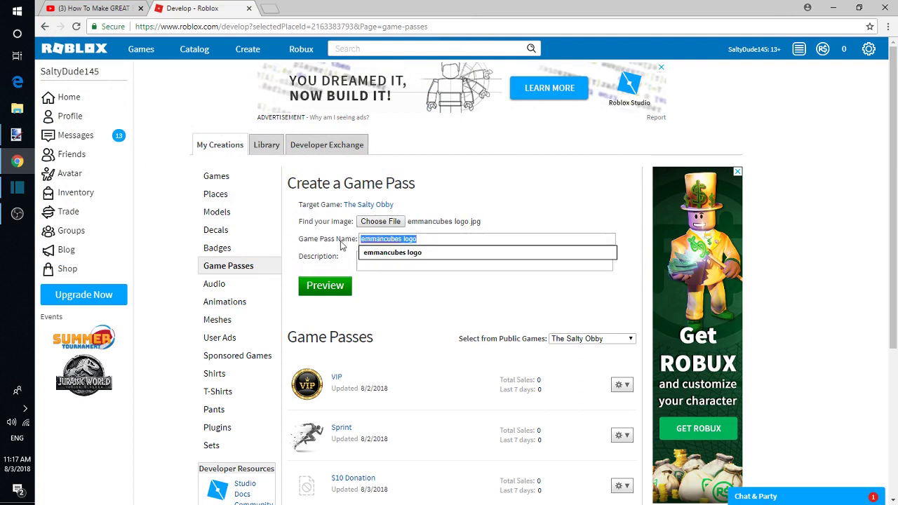
pyautogui.write('EmmanCube')
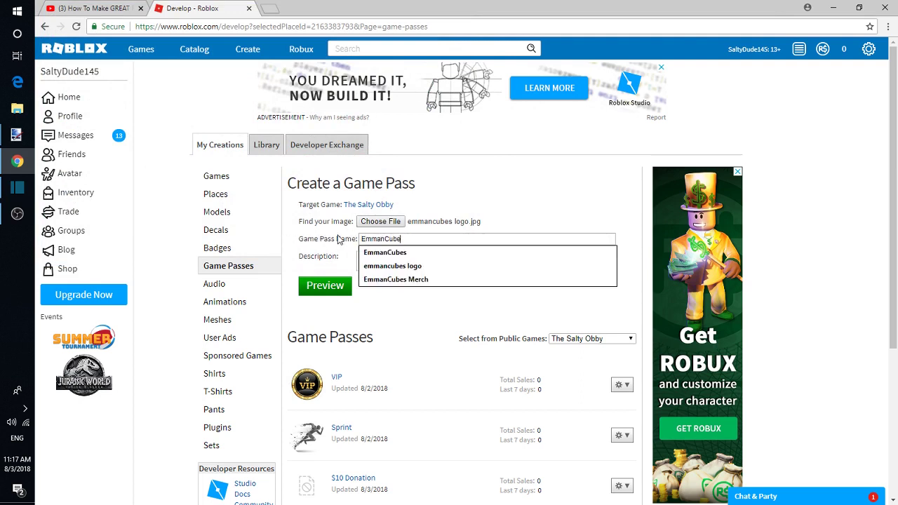
pyautogui.click(370, 262)
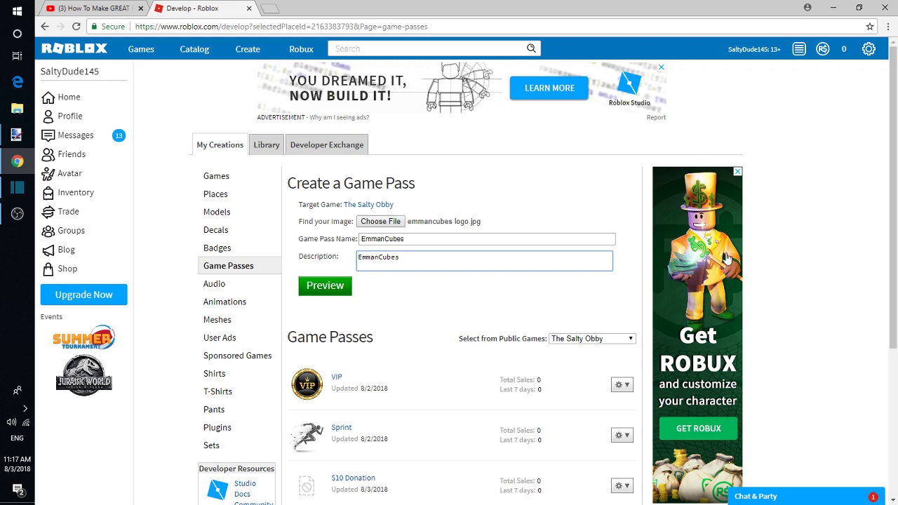
pyautogui.click(578, 209)
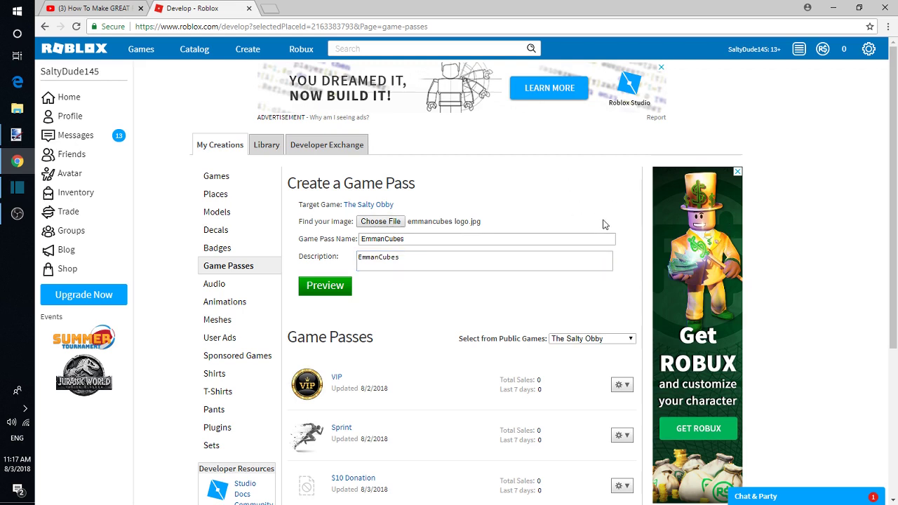
pyautogui.click(335, 288)
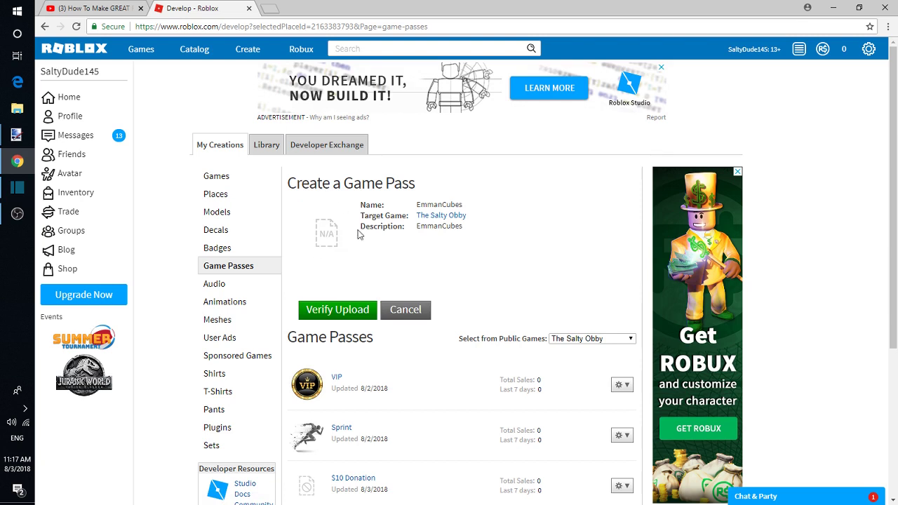
# Step: Verify the upload to create the EmmanCubes pass and open its configuration
pyautogui.click(339, 315)
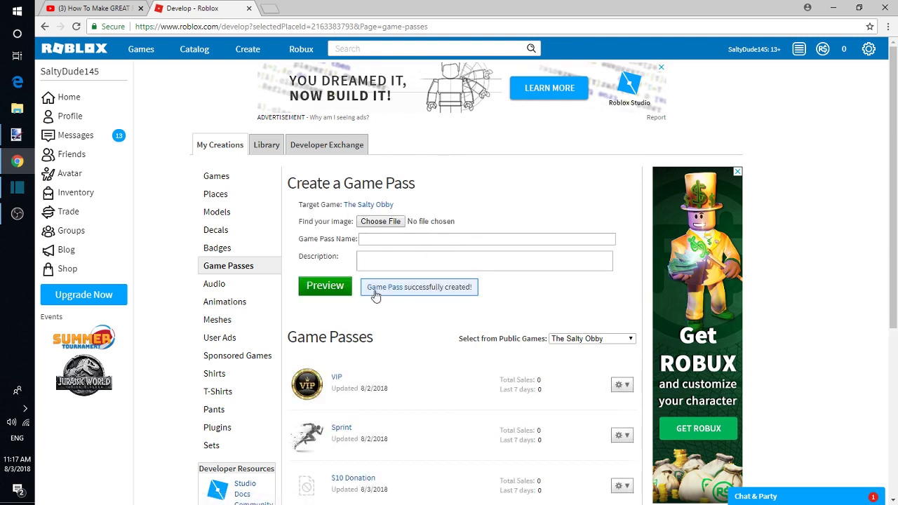
pyautogui.scroll(-3, 456, 363)
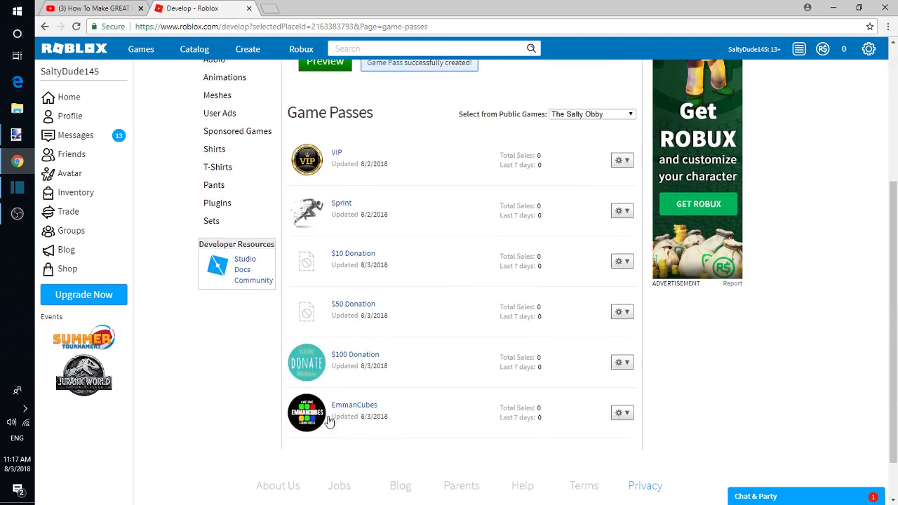
pyautogui.click(620, 415)
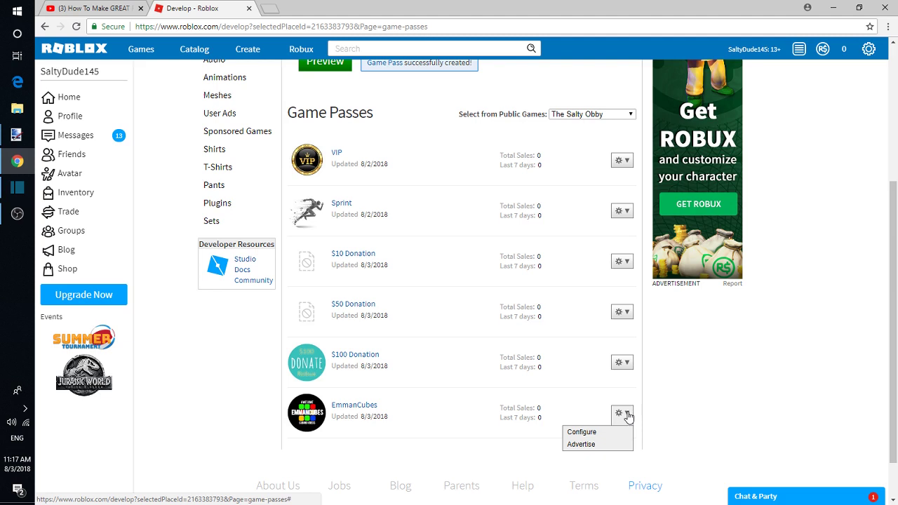
pyautogui.click(600, 435)
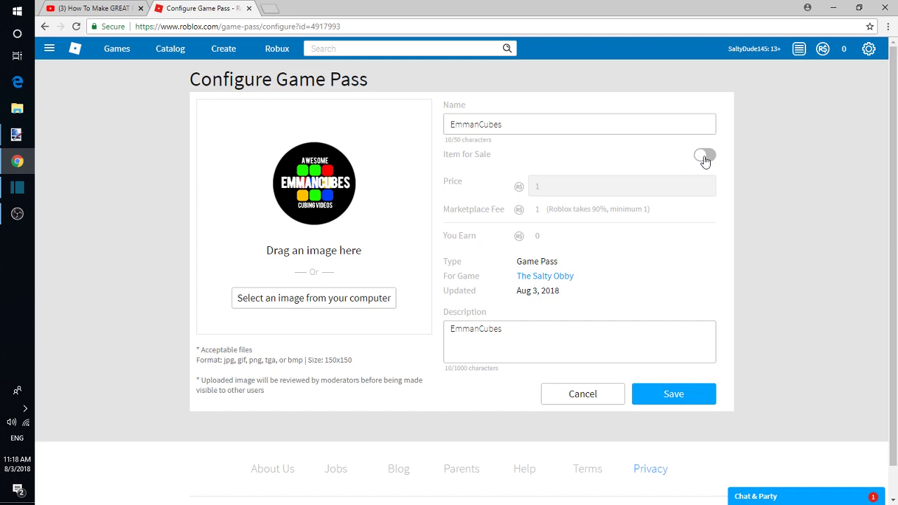
# Step: Put EmmanCubes on sale for 827,521,098 Robux, like it, and return to The Salty Obby
pyautogui.click(705, 157)
pyautogui.click(640, 182)
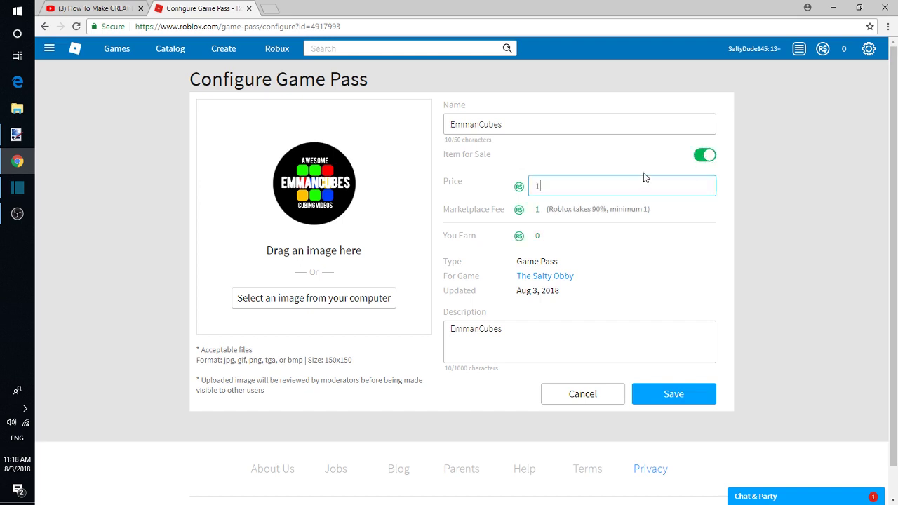
pyautogui.write('827521098')
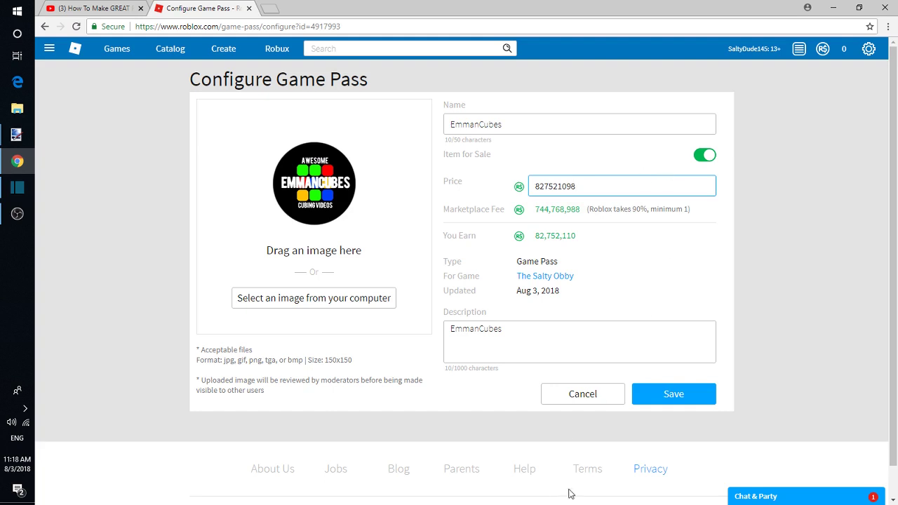
pyautogui.click(698, 395)
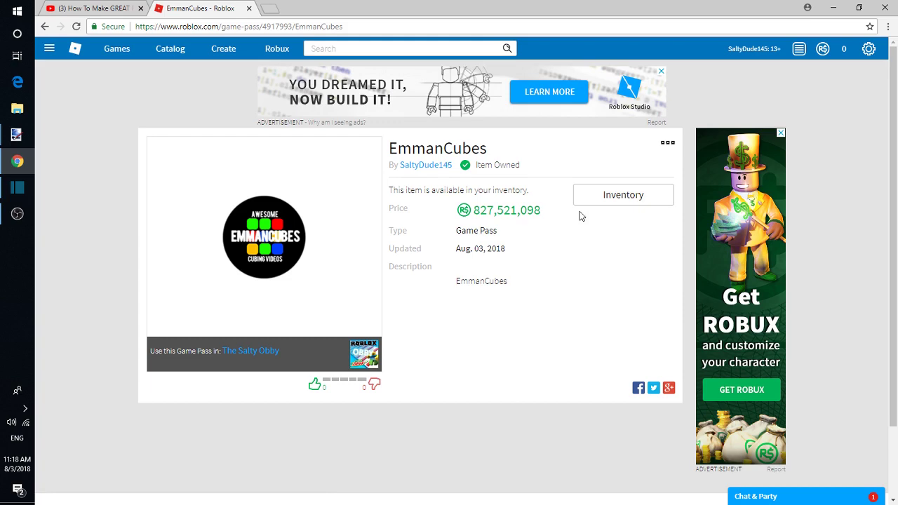
pyautogui.click(314, 384)
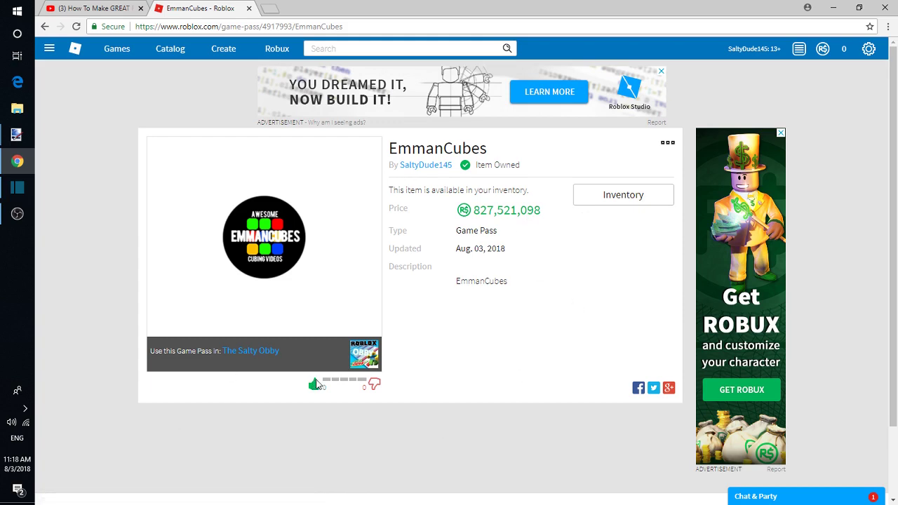
pyautogui.click(278, 354)
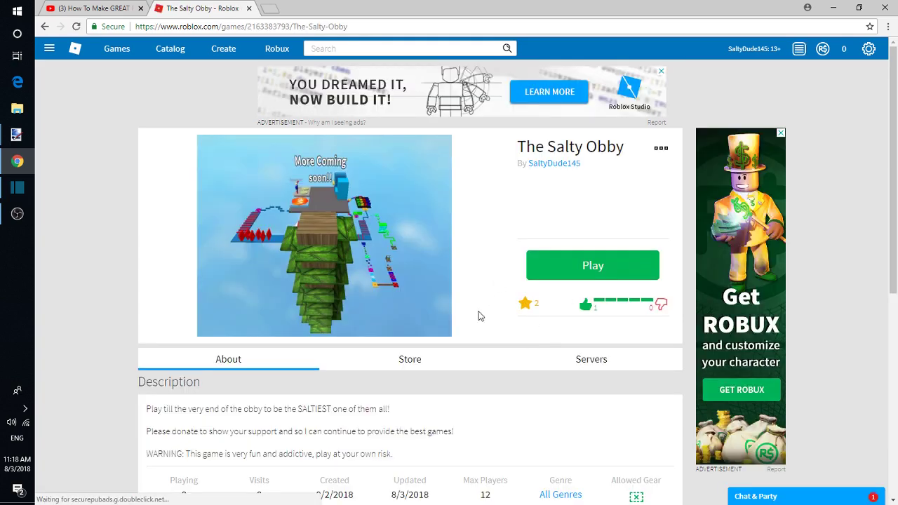
# Step: Check the EmmanCubes pass in The Salty Obby's store, then go to the created games list
pyautogui.click(414, 367)
pyautogui.scroll(-2, 561, 376)
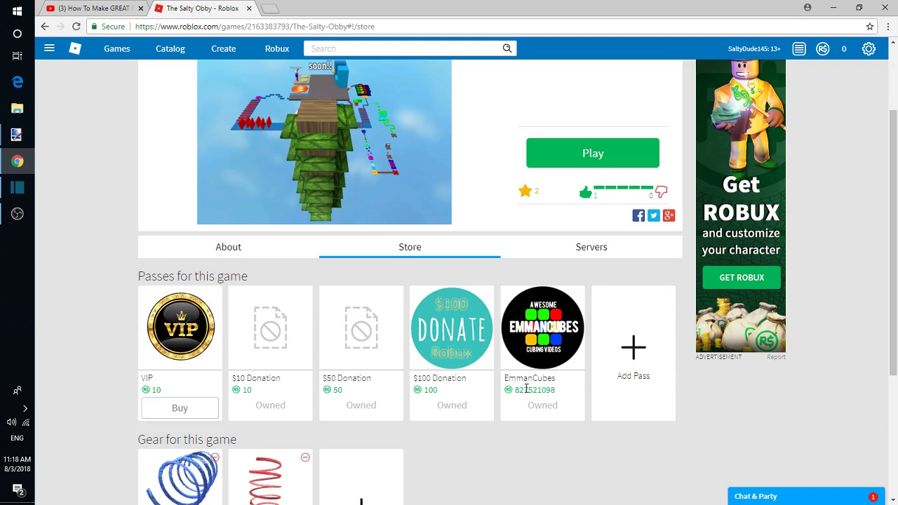
pyautogui.moveTo(514, 394); pyautogui.dragTo(572, 400)
pyautogui.click(605, 418)
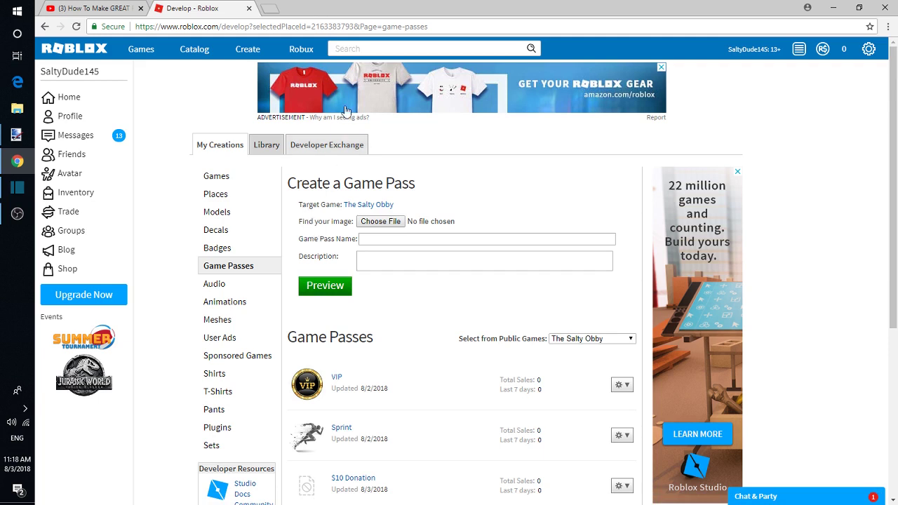
pyautogui.click(236, 55)
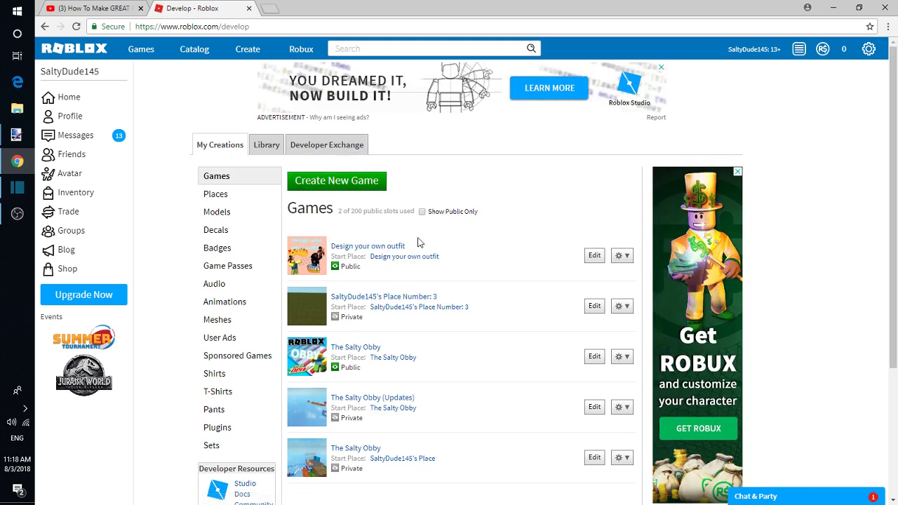
# Step: Open the Design your own outfit game page and view its store's four passes and six gear items
pyautogui.click(376, 253)
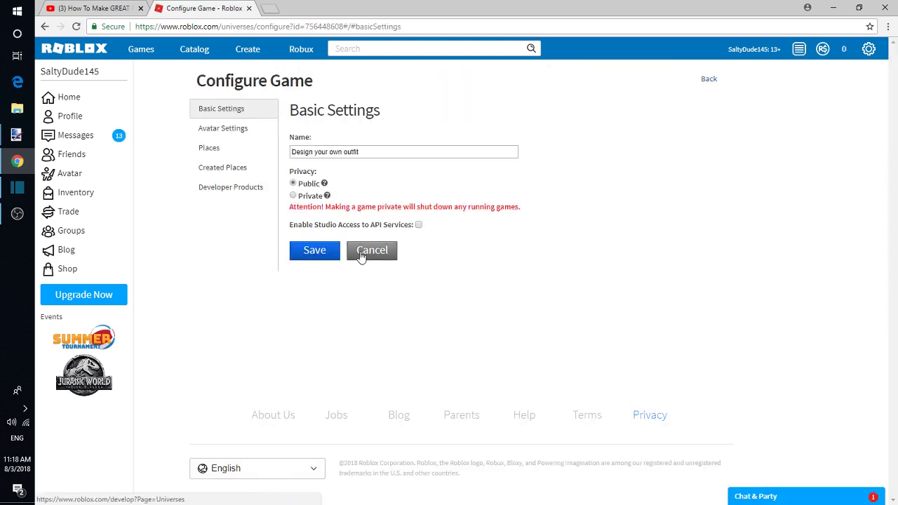
pyautogui.click(362, 255)
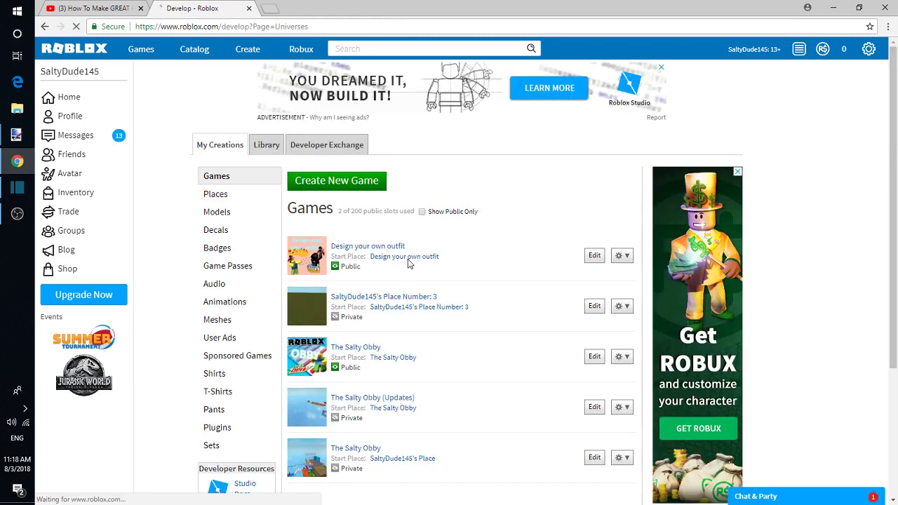
pyautogui.click(407, 257)
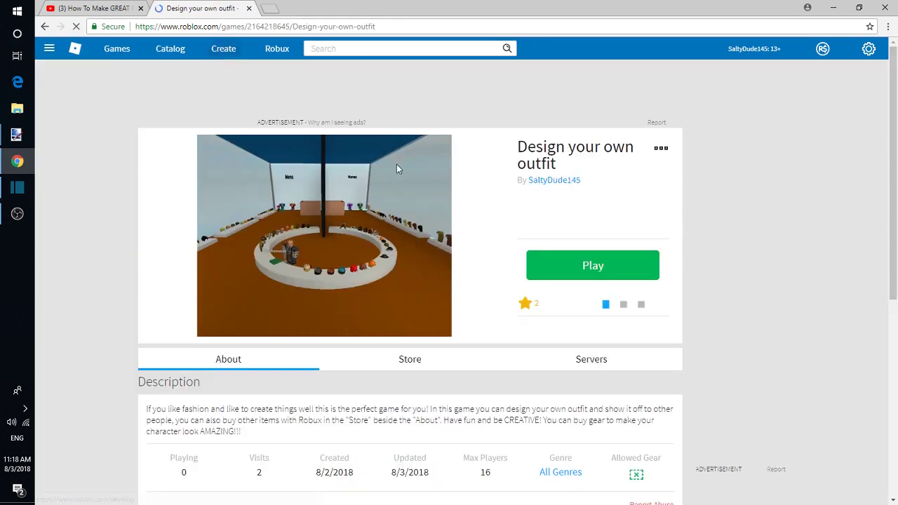
pyautogui.click(410, 358)
pyautogui.scroll(-4, 449, 379)
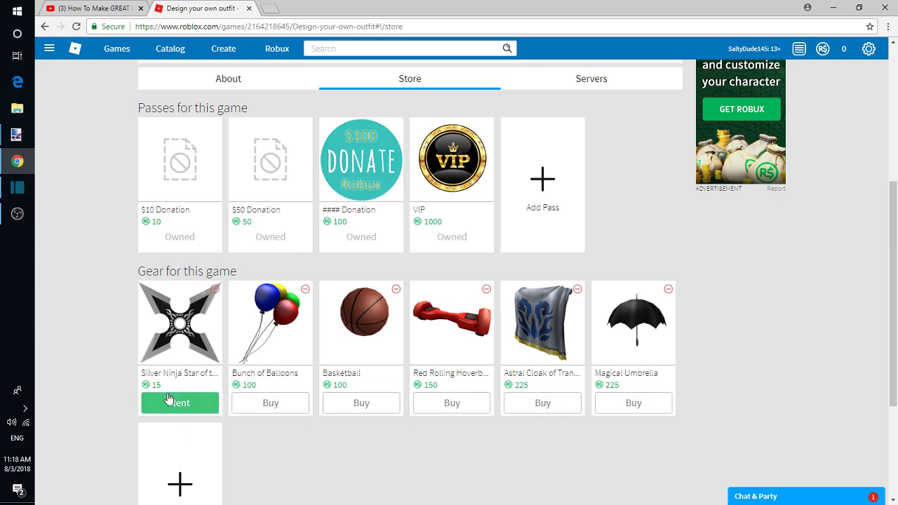
pyautogui.click(194, 321)
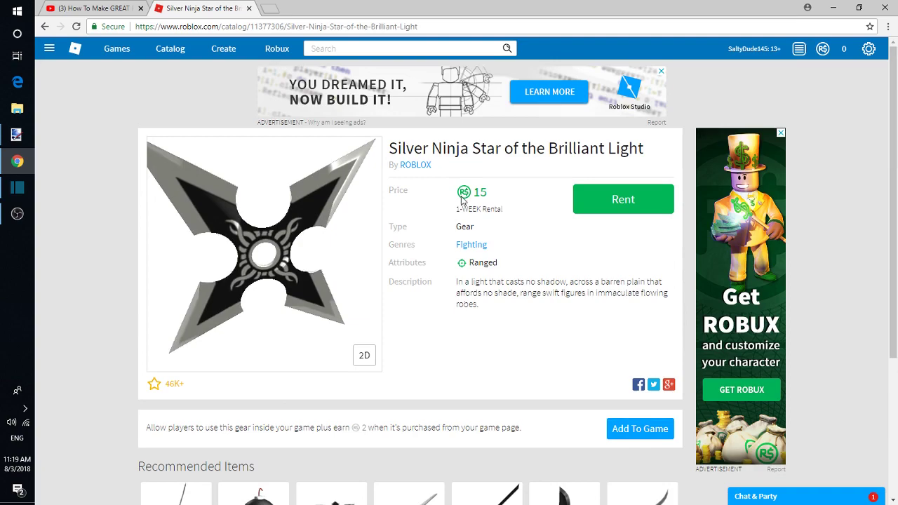
pyautogui.moveTo(500, 218); pyautogui.dragTo(456, 186)
pyautogui.click(44, 26)
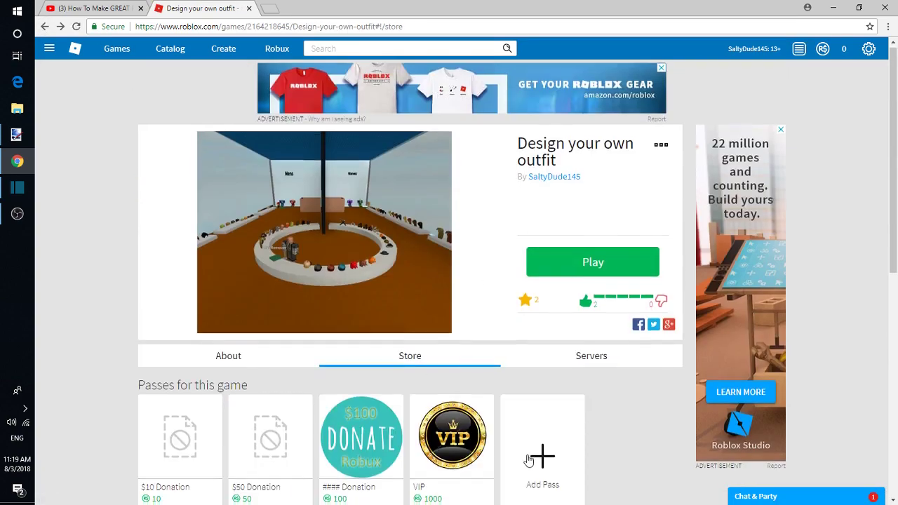
pyautogui.scroll(-2, 577, 410)
pyautogui.scroll(-2, 576, 410)
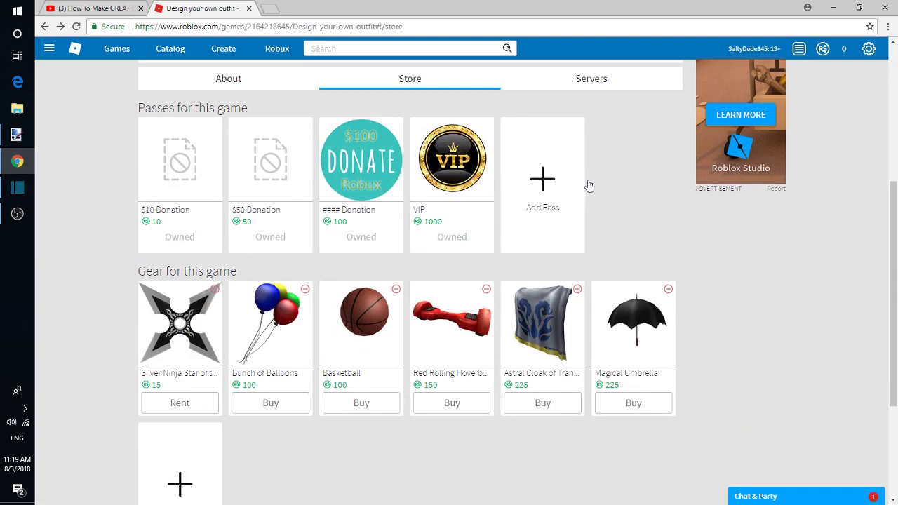
pyautogui.click(842, 50)
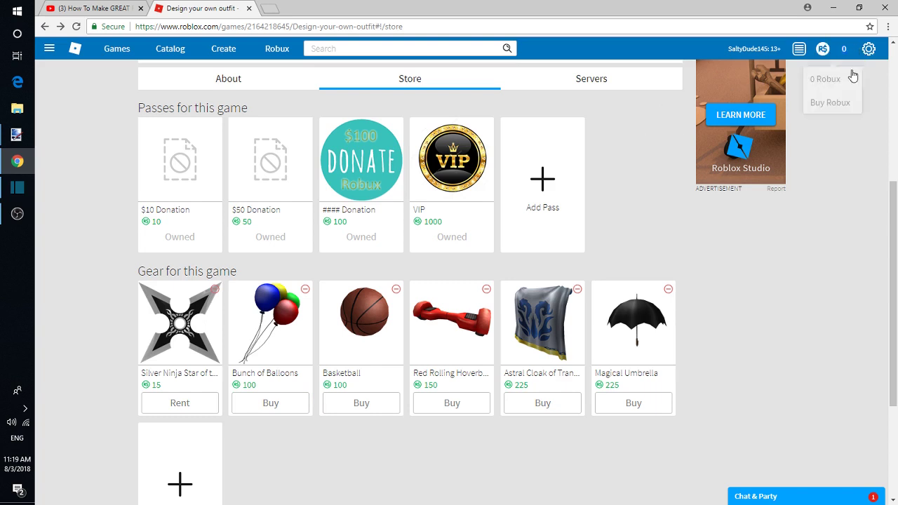
pyautogui.click(828, 94)
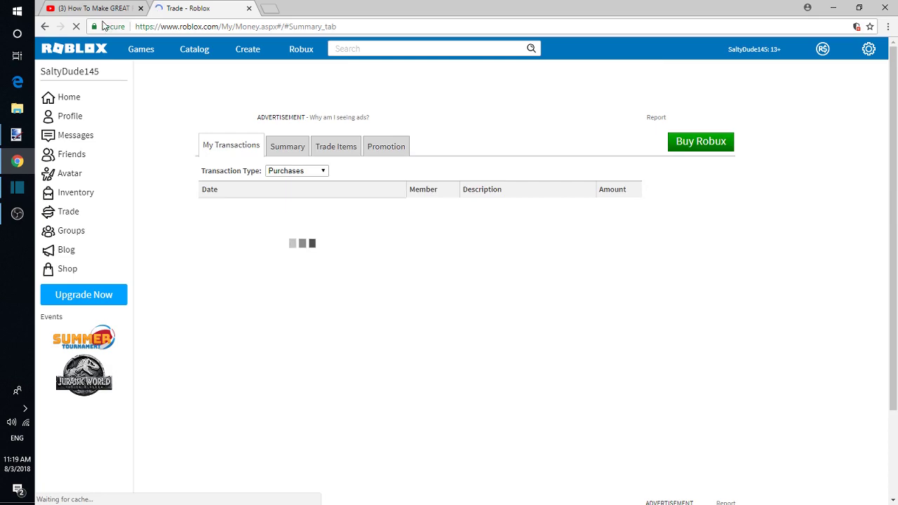
pyautogui.click(44, 26)
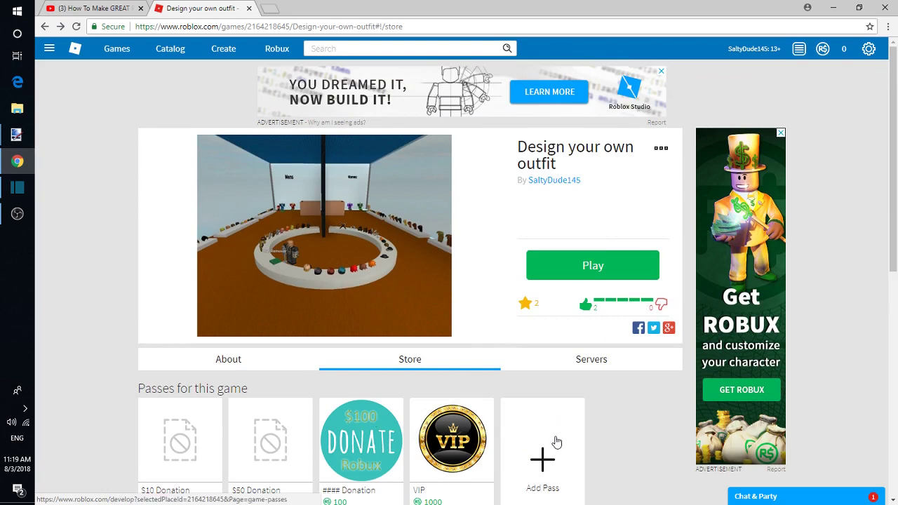
pyautogui.scroll(-3, 596, 421)
pyautogui.scroll(-2, 617, 426)
pyautogui.scroll(4, 613, 421)
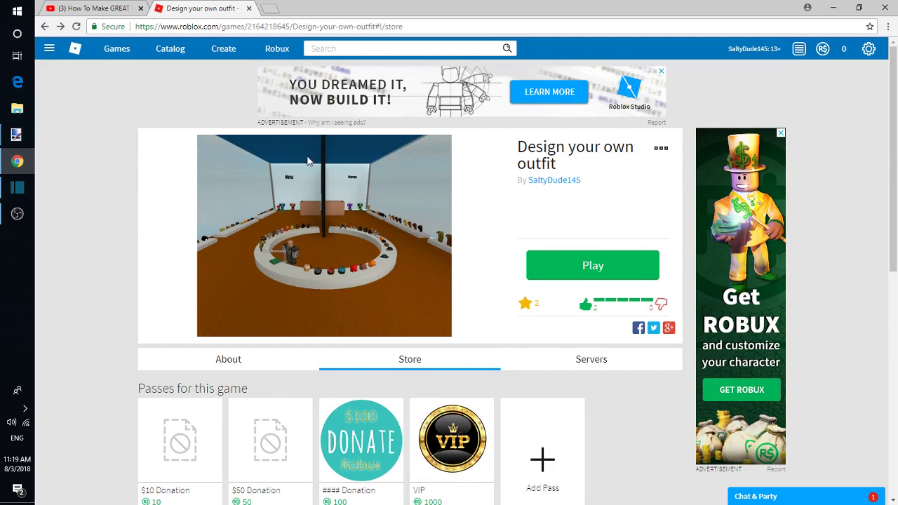
# Step: Open the AdSkyscraperTemplate.png ad banner image in paint.net
pyautogui.click(16, 134)
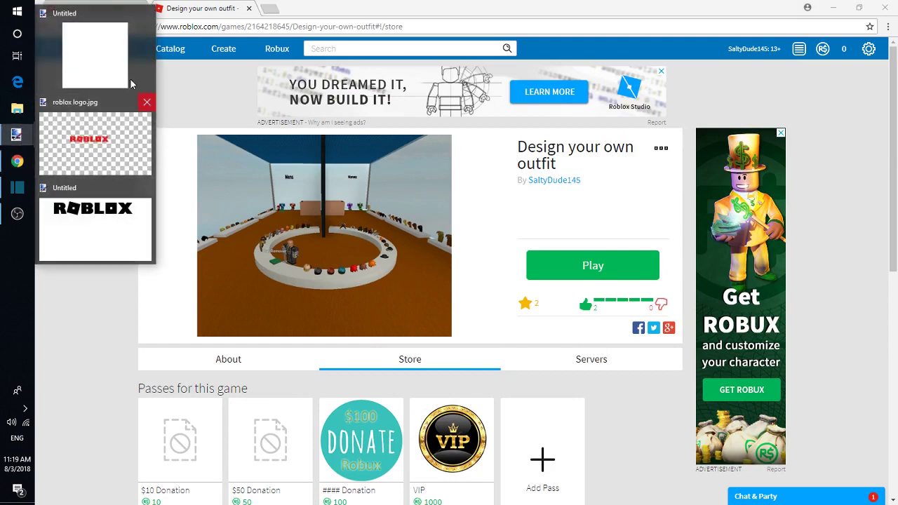
pyautogui.click(134, 51)
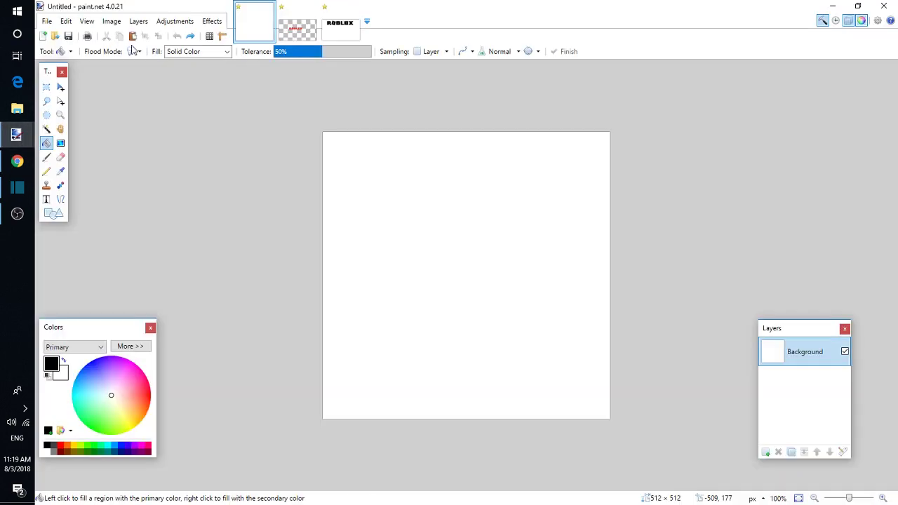
pyautogui.click(55, 36)
pyautogui.click(299, 165)
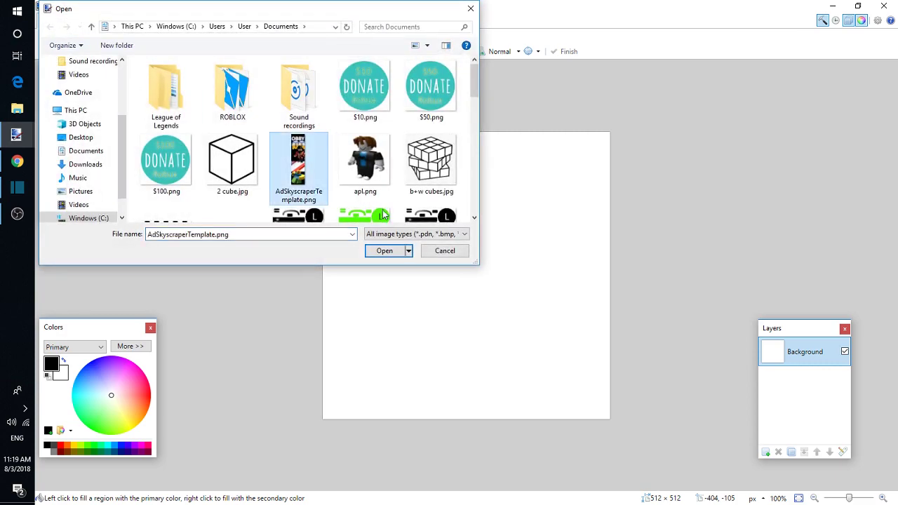
pyautogui.click(383, 251)
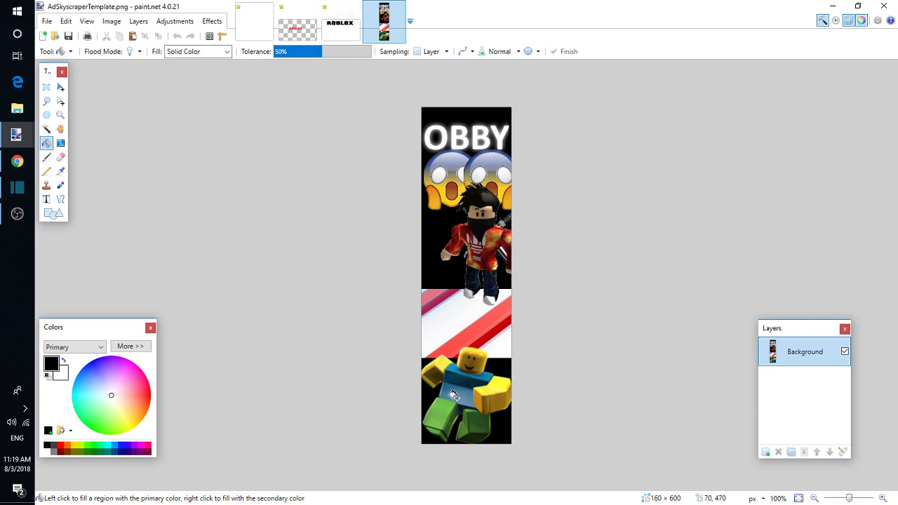
# Step: Look over the AdSkyscraperTemplate.png image again, then return to the game's store in the browser
pyautogui.click(17, 161)
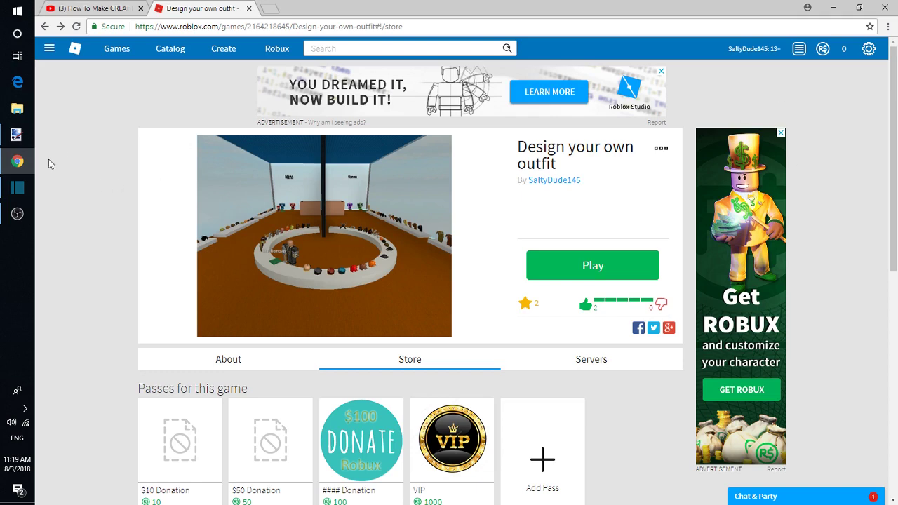
pyautogui.moveTo(18, 144)
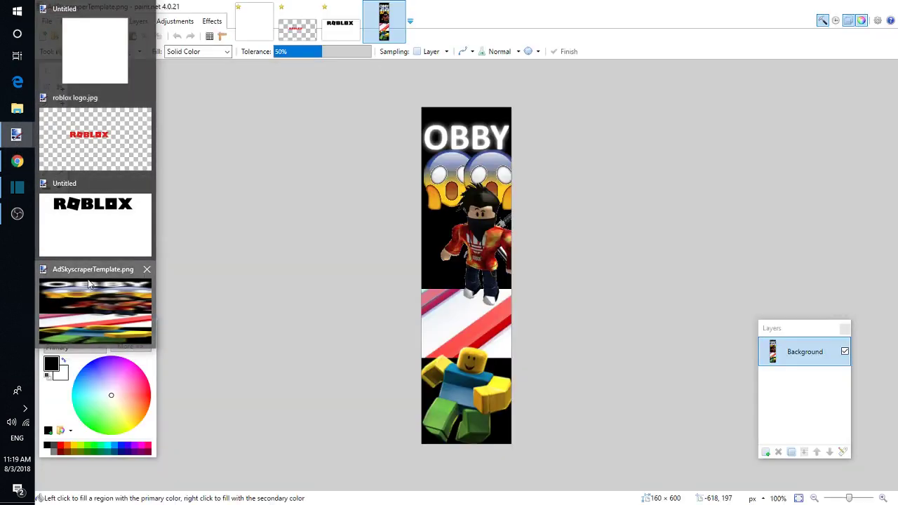
pyautogui.click(94, 308)
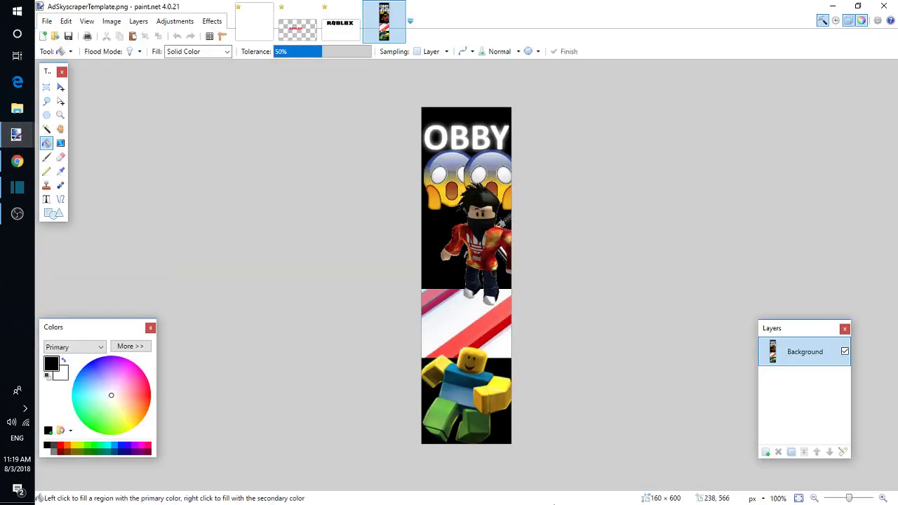
pyautogui.click(282, 254)
pyautogui.click(581, 239)
pyautogui.click(18, 162)
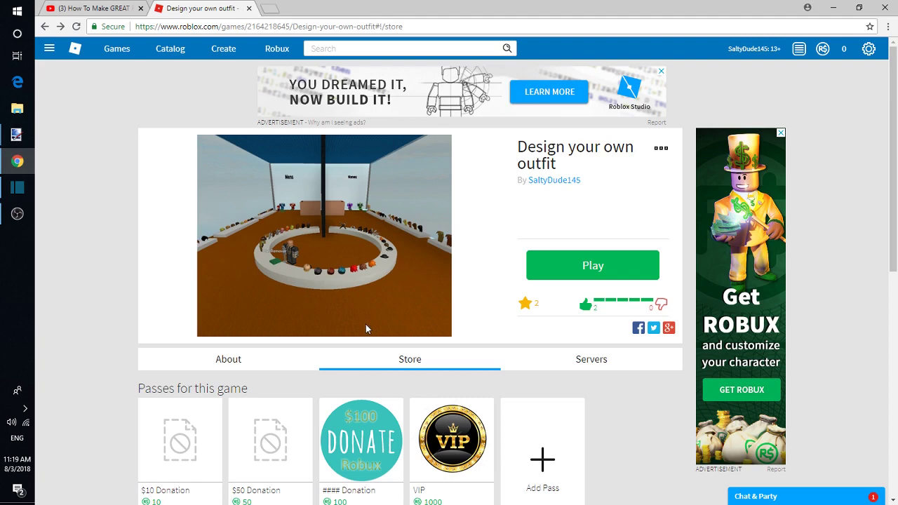
pyautogui.scroll(-2, 366, 329)
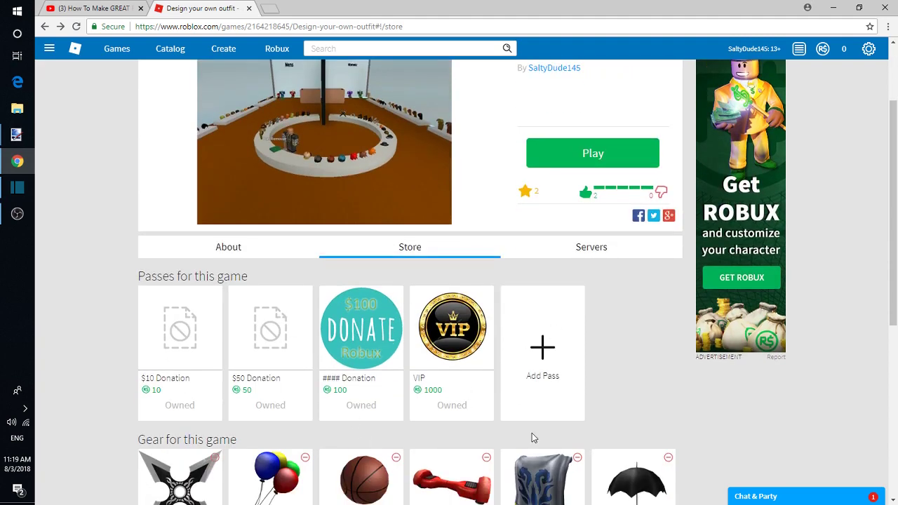
pyautogui.scroll(2, 502, 308)
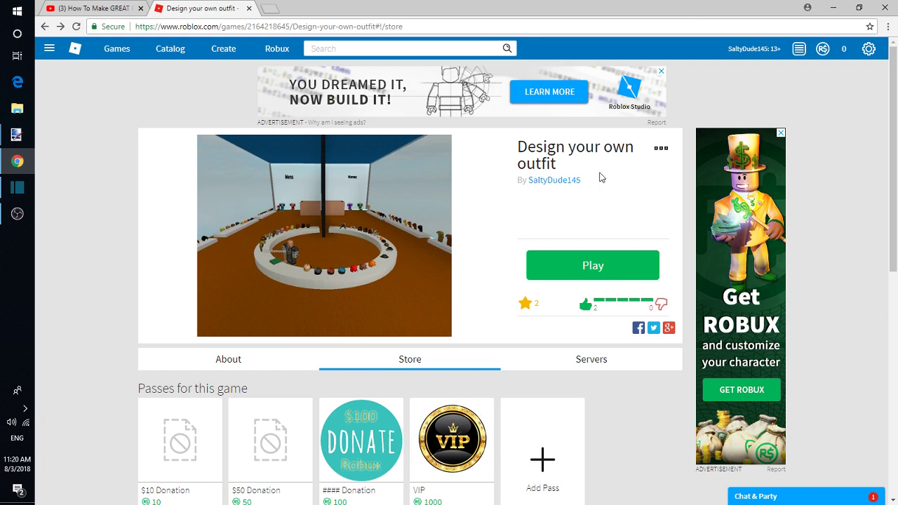
pyautogui.moveTo(600, 184); pyautogui.dragTo(534, 181)
pyautogui.click(601, 187)
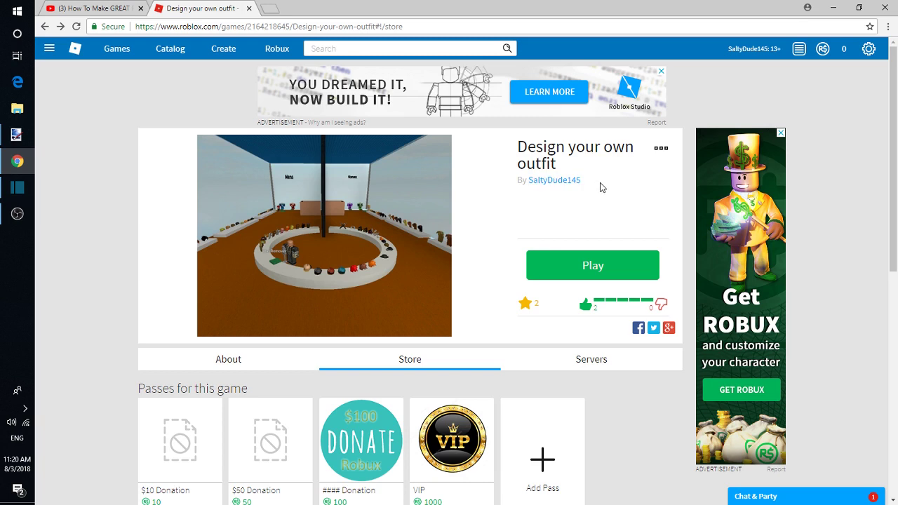